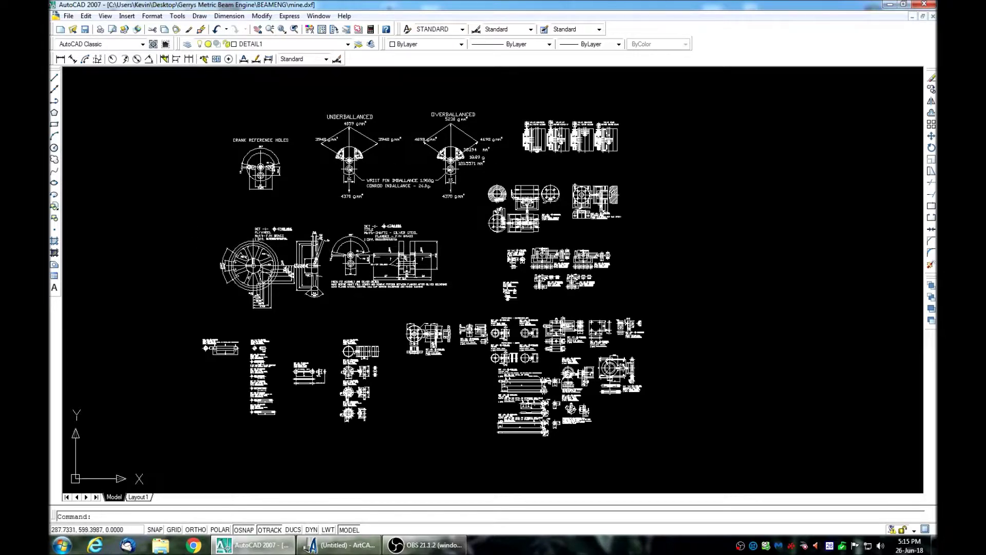
Examine the beam engine's flywheel, crankshaft, cylinder and valve position detail drawings
scroll(161, 280, up, 3)
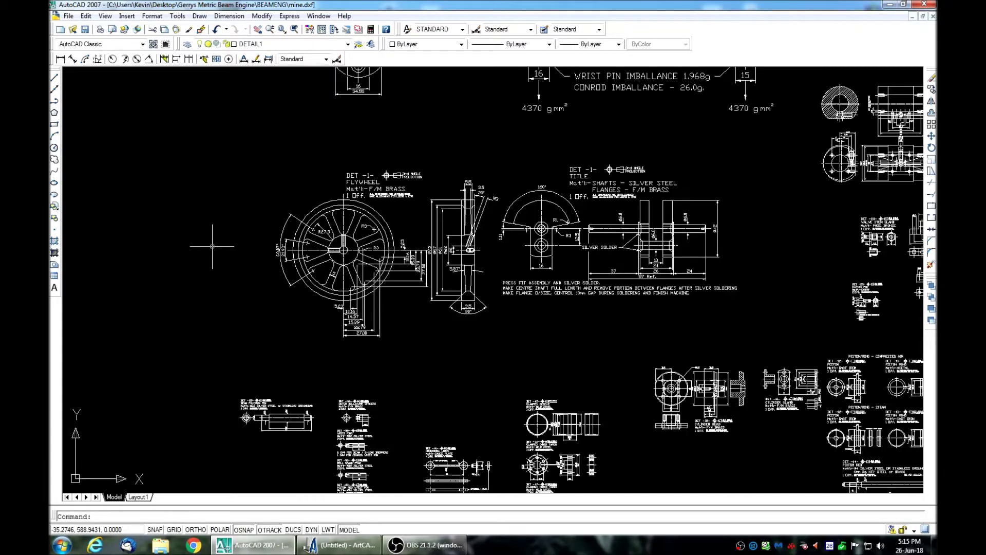
scroll(306, 238, up, 3)
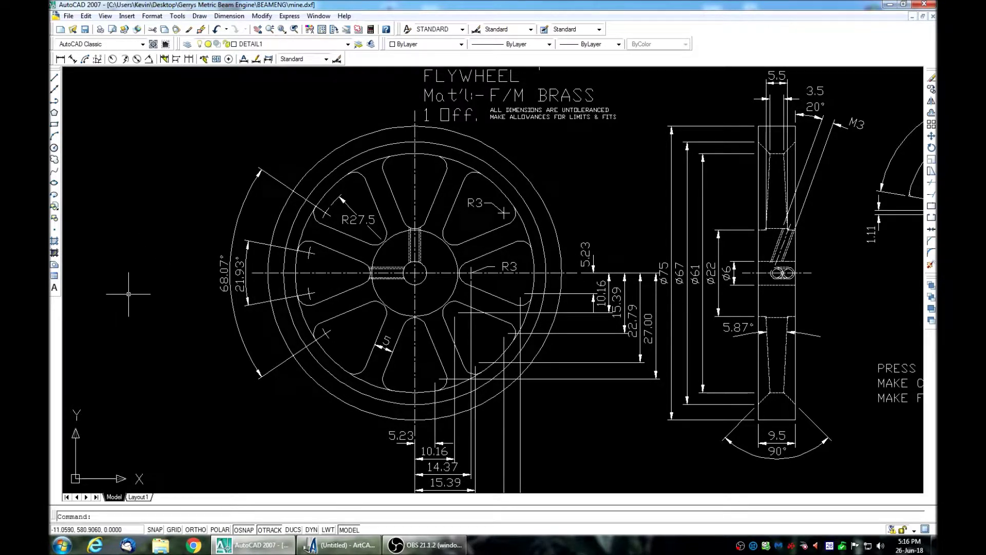
scroll(72, 285, down, 3)
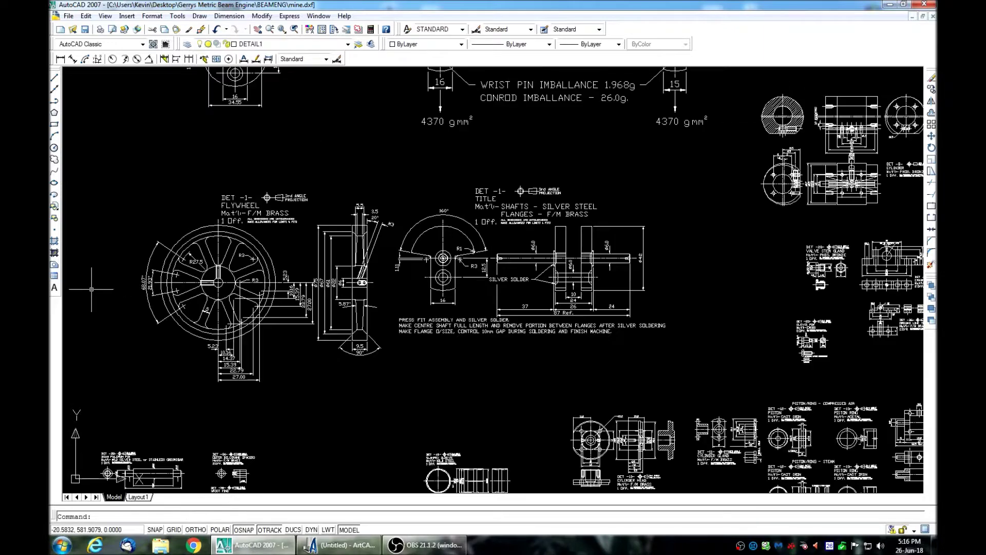
scroll(590, 276, up, 3)
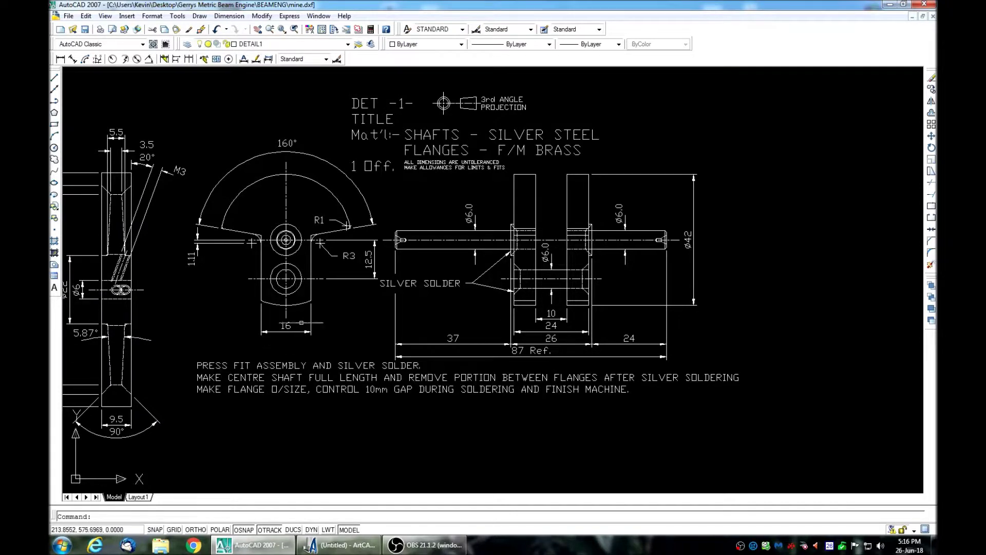
scroll(311, 280, down, 5)
scroll(801, 199, up, 4)
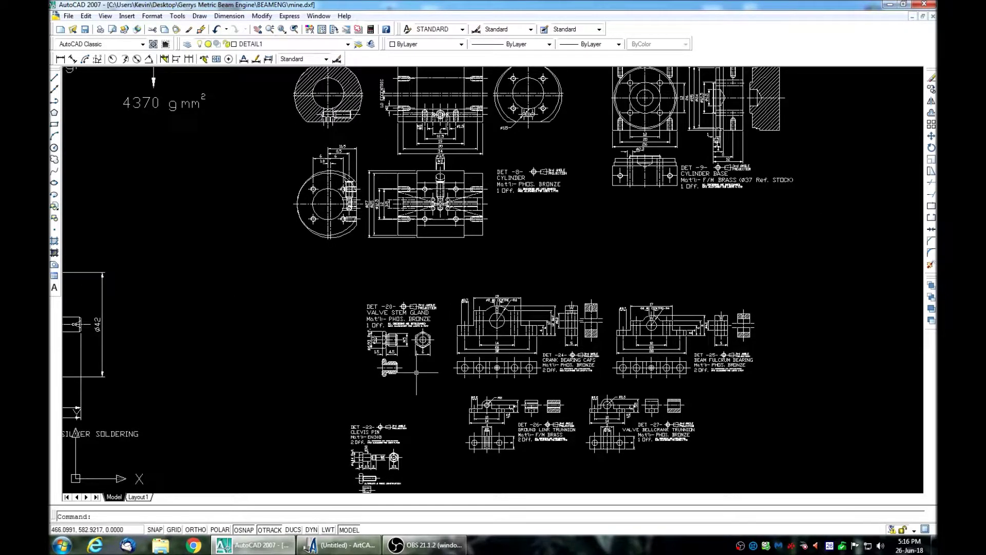
scroll(417, 372, down, 2)
scroll(398, 217, up, 2)
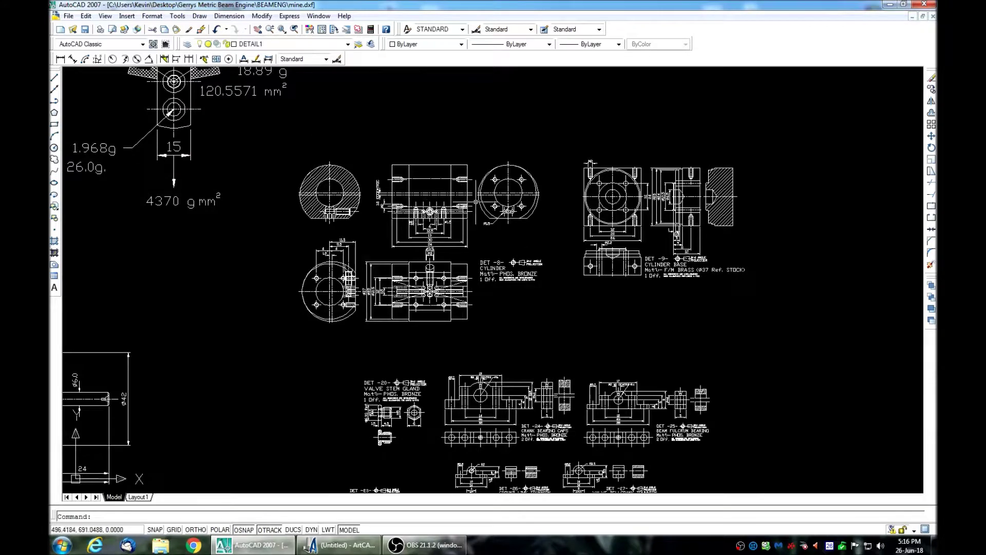
scroll(480, 219, up, 2)
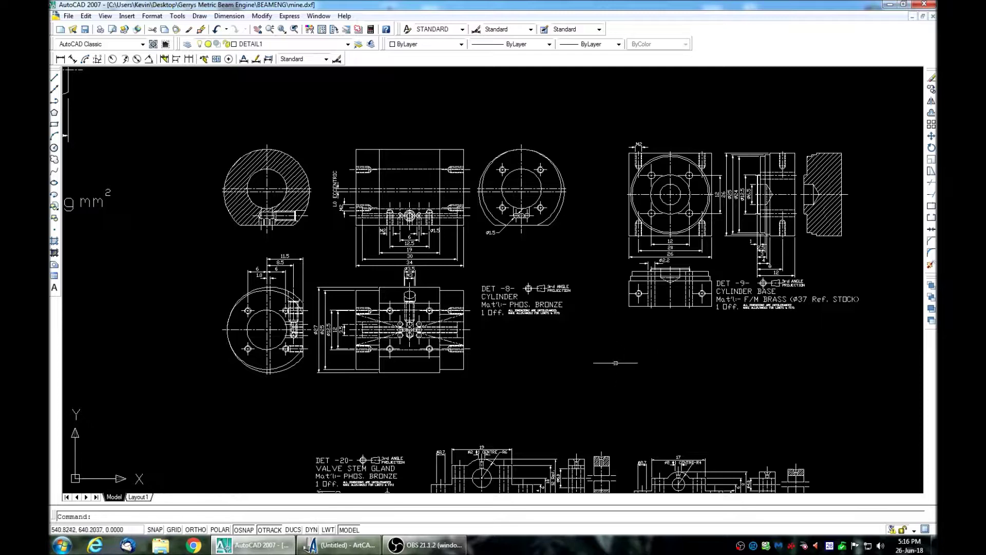
scroll(615, 363, down, 4)
scroll(581, 206, up, 3)
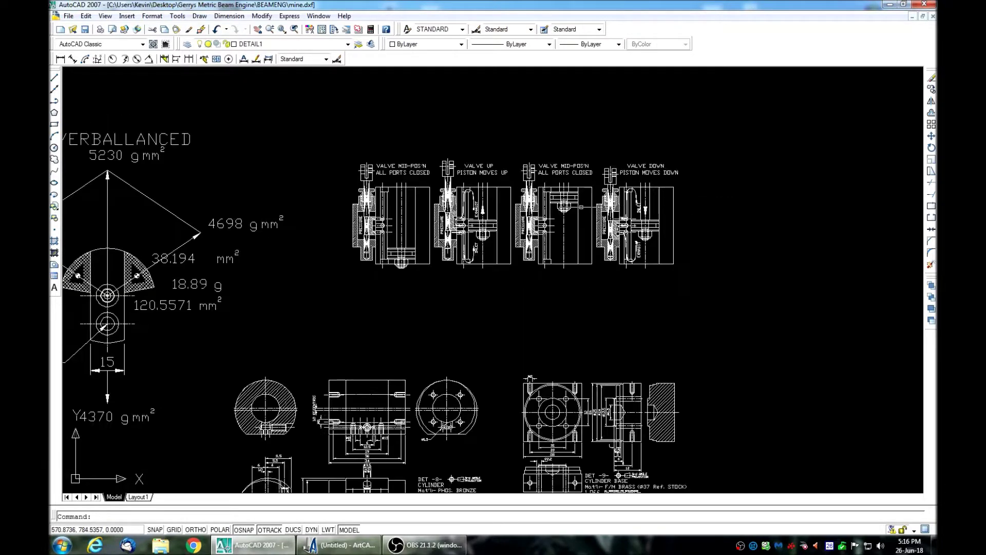
scroll(579, 203, up, 1)
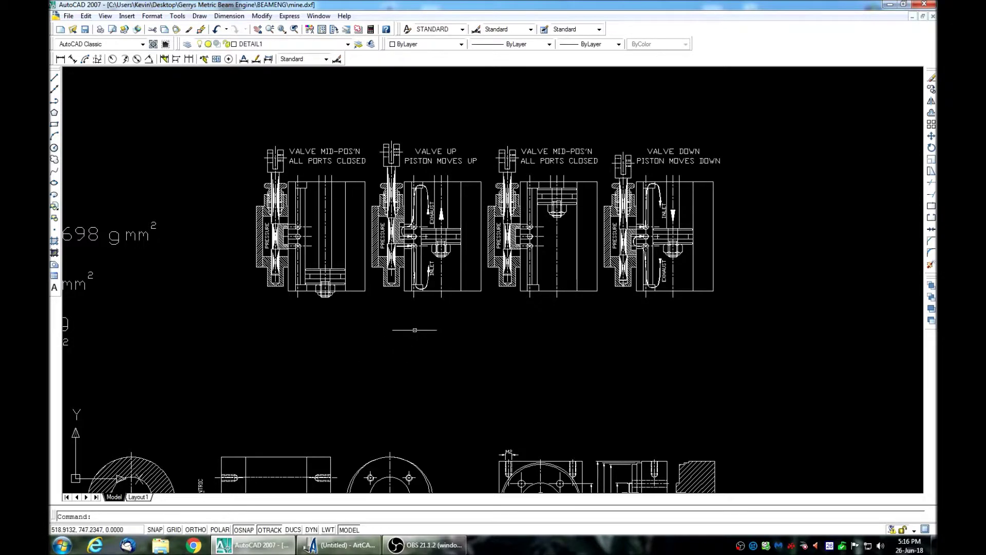
scroll(668, 213, down, 5)
Examine the piston rod, valve stem, pin and DET-41 grounding link detail drawings
scroll(611, 462, down, 2)
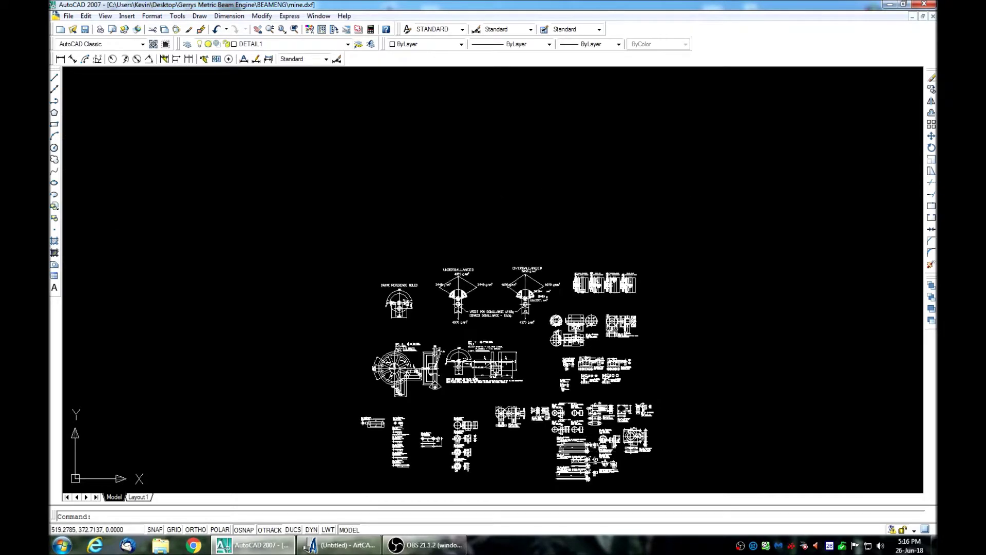
scroll(476, 438, up, 5)
scroll(475, 438, up, 1)
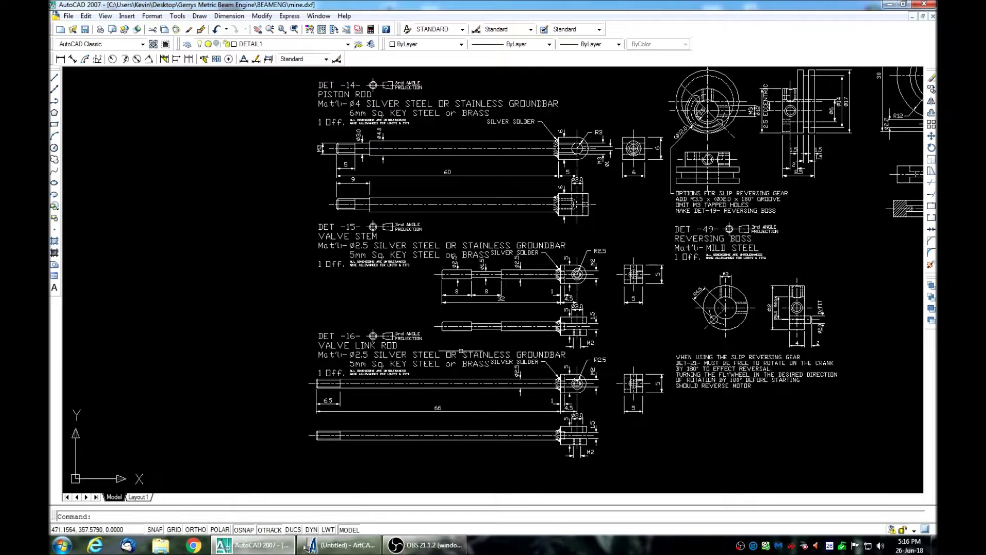
scroll(573, 422, down, 2)
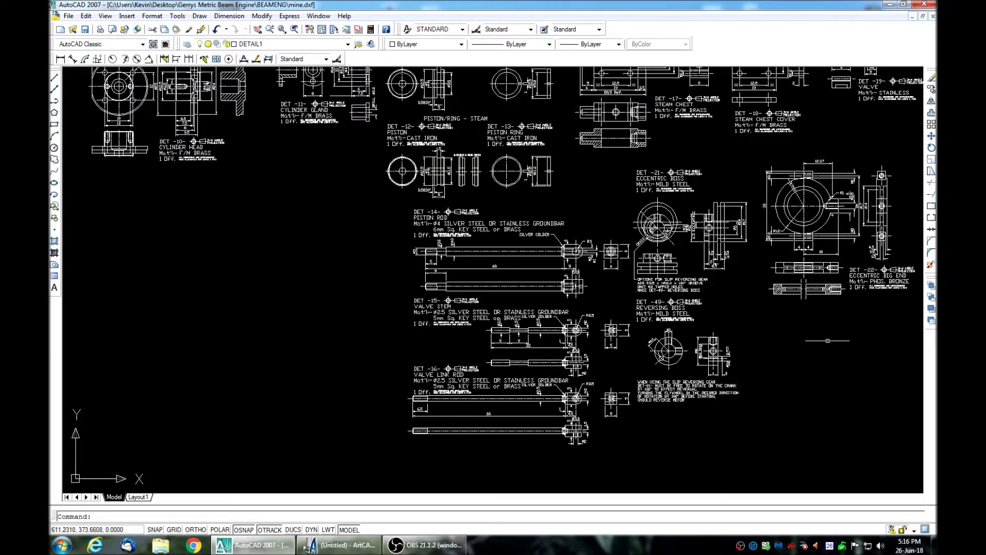
scroll(829, 342, down, 2)
scroll(398, 353, down, 4)
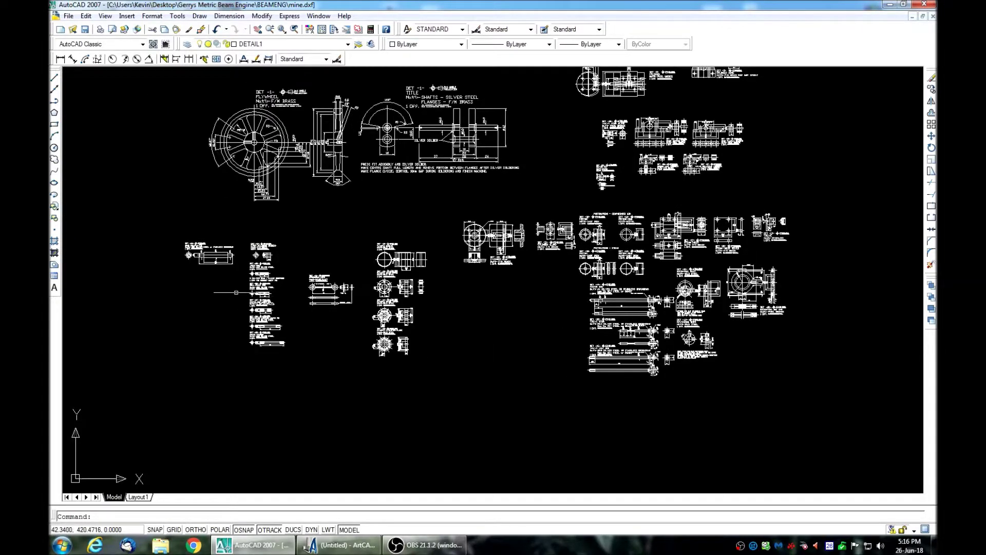
scroll(232, 291, up, 7)
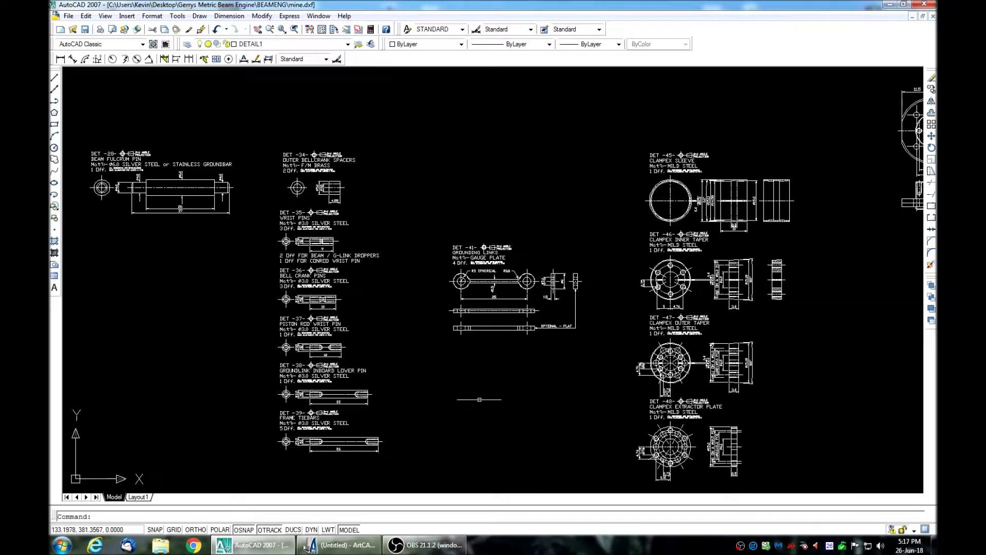
scroll(494, 297, up, 2)
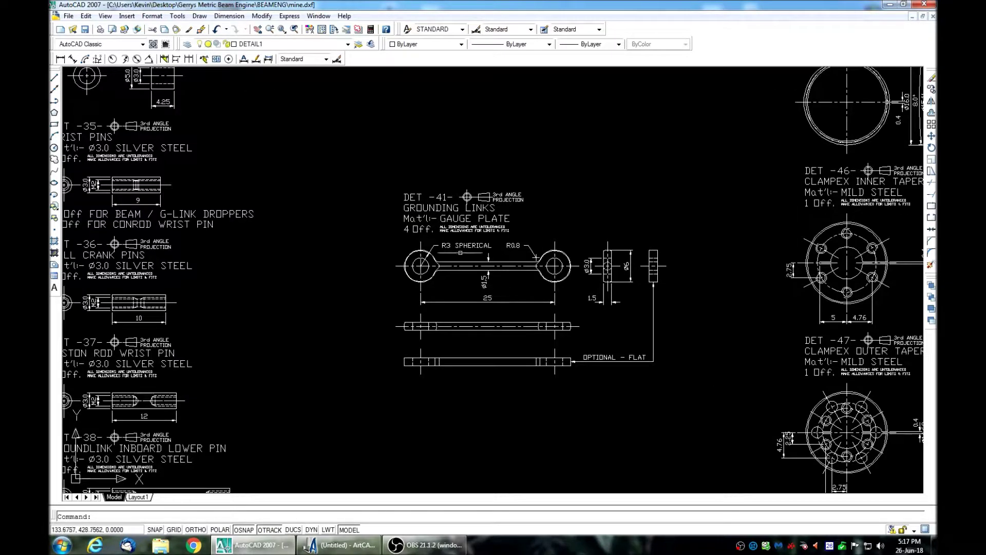
scroll(494, 293, up, 3)
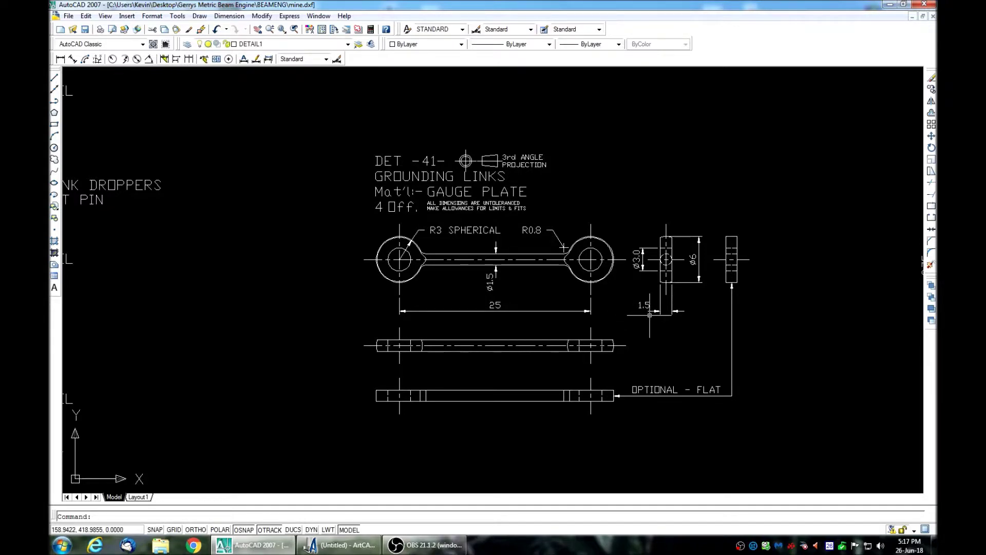
scroll(649, 315, down, 4)
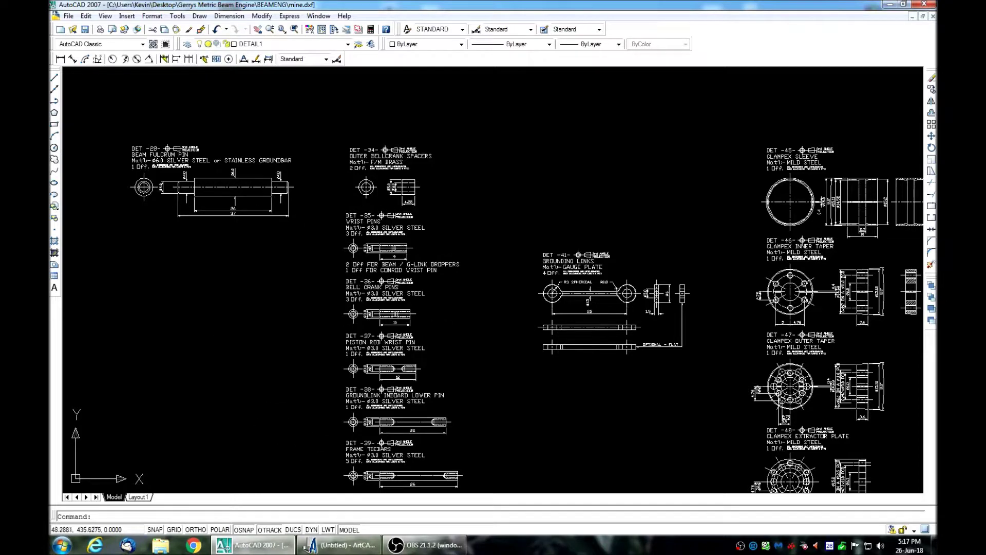
scroll(235, 253, down, 4)
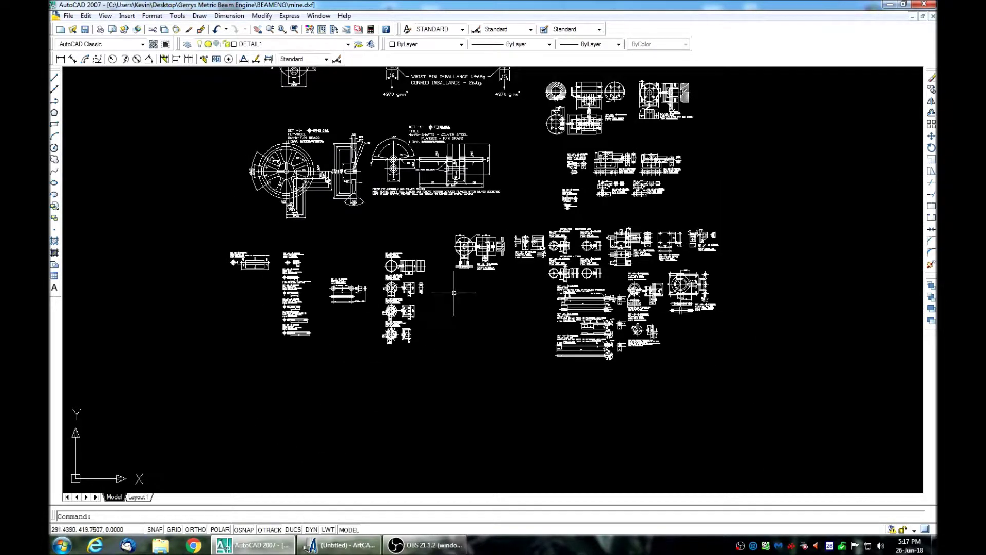
Switch to ArtCAM Pro and clear the current vector selection
mouse_move(336, 550)
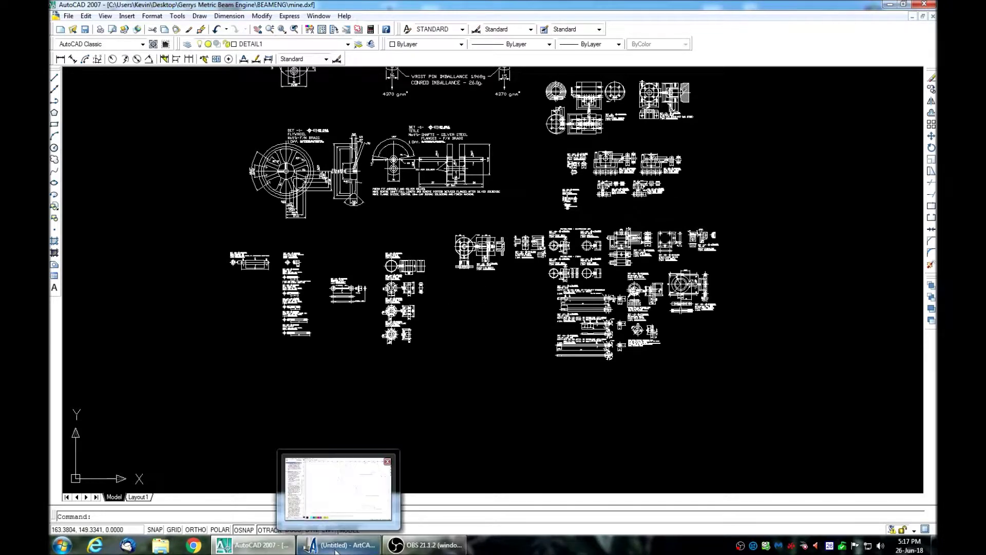
click(358, 517)
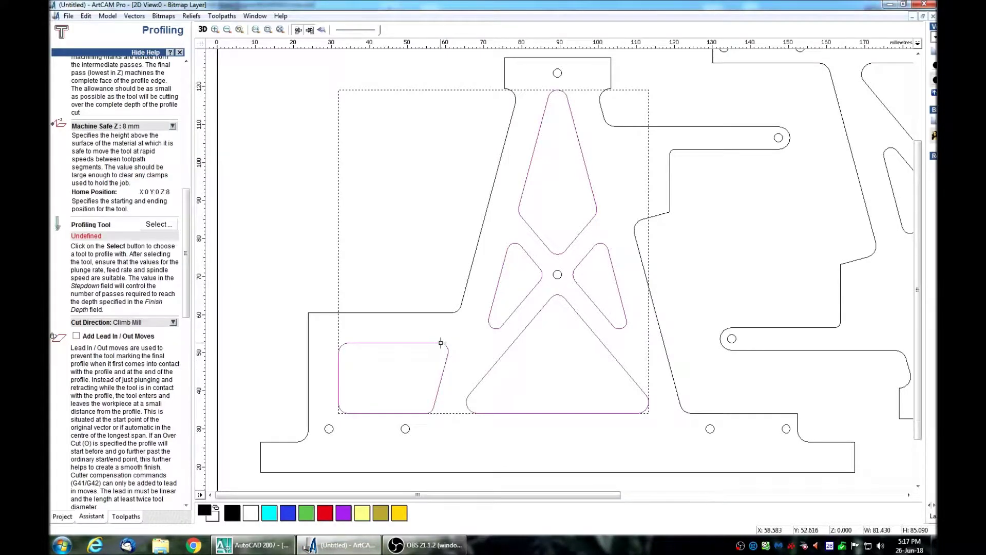
click(275, 156)
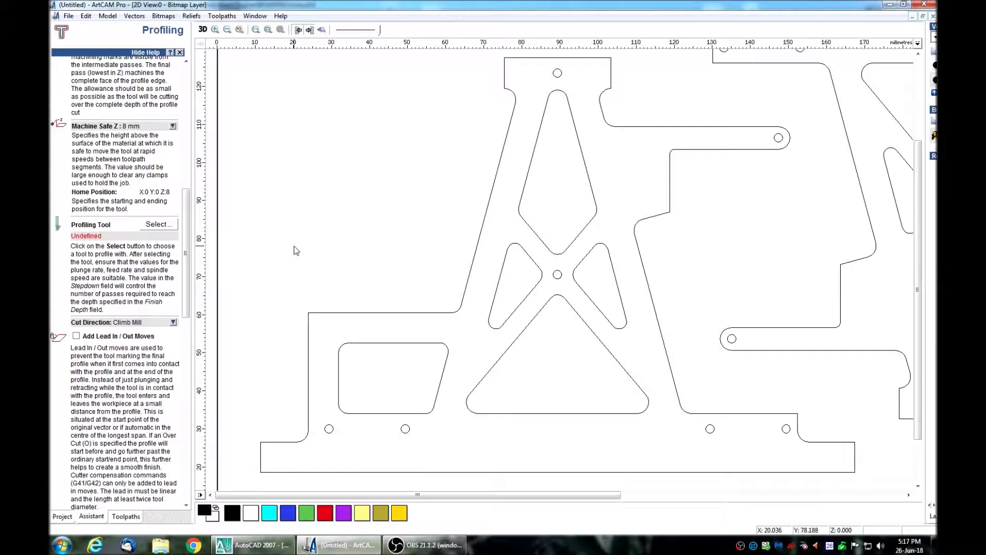
Select the five inner cut-out vectors of the A-shaped frame together for profiling, leaving out the holes and outer outline
click(392, 412)
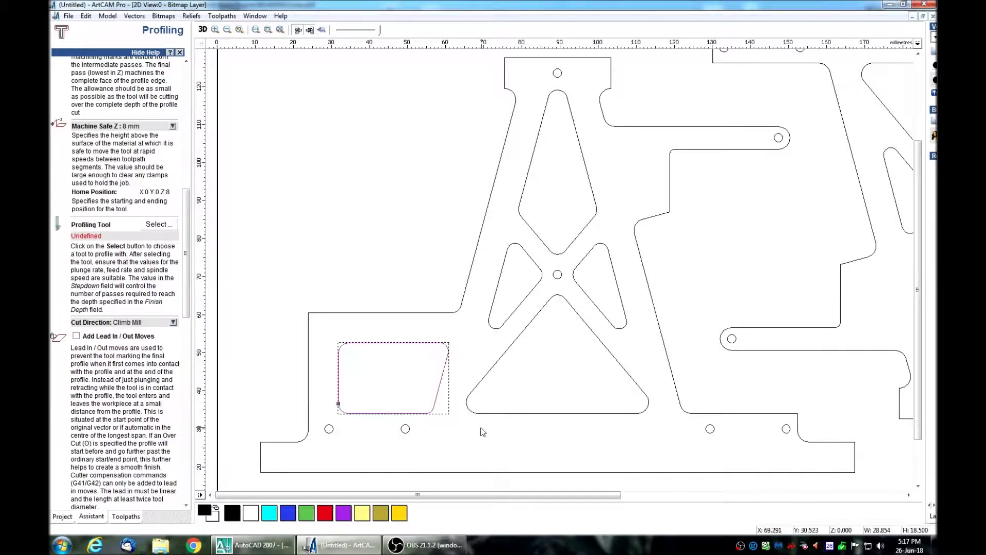
click(491, 413)
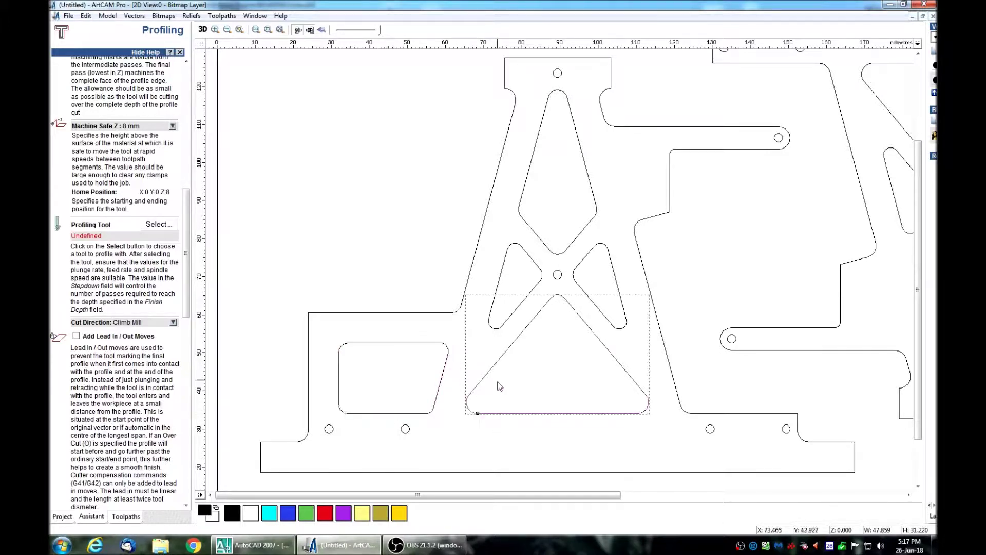
shift+click(422, 412)
shift+click(496, 327)
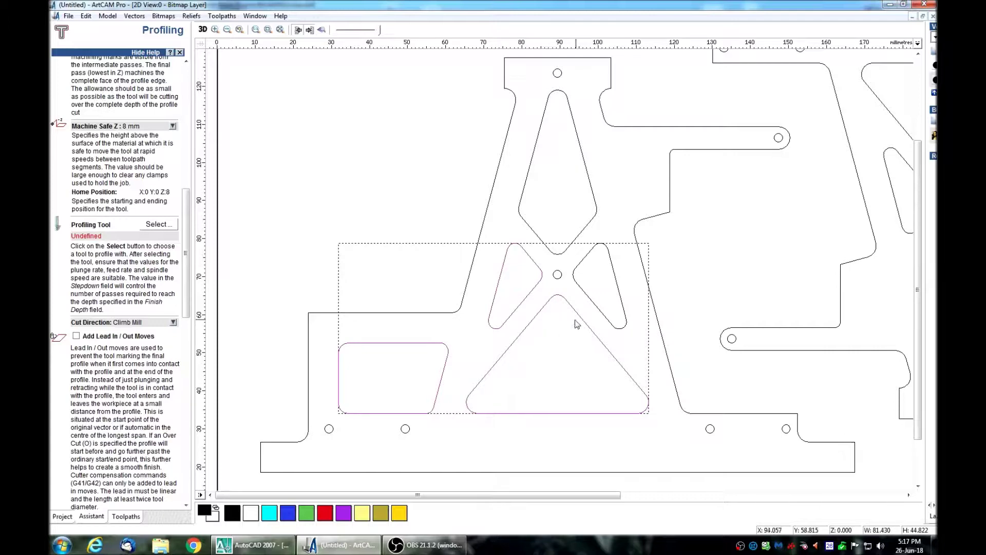
shift+click(559, 254)
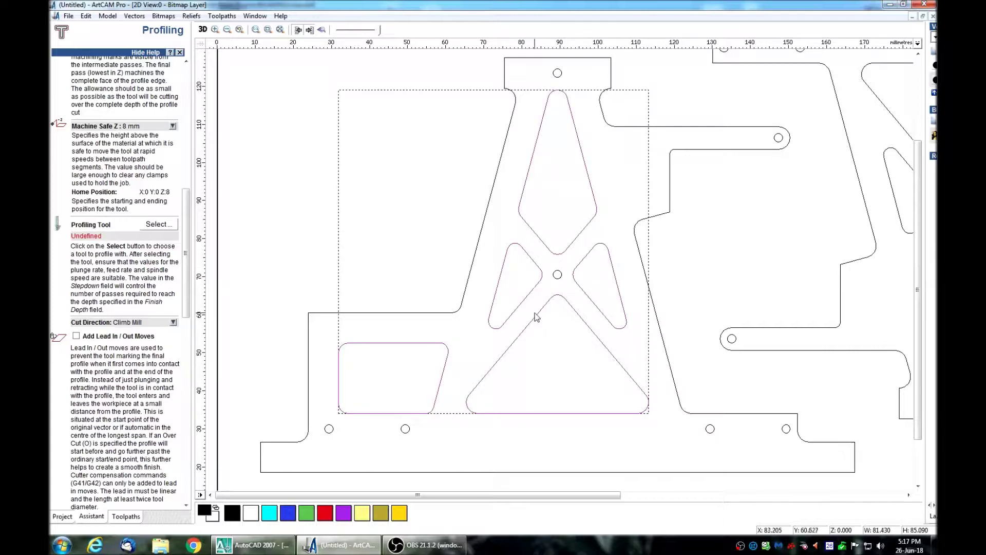
Review the finish depth and allowance settings for the inside profile
drag(187, 259, 187, 136)
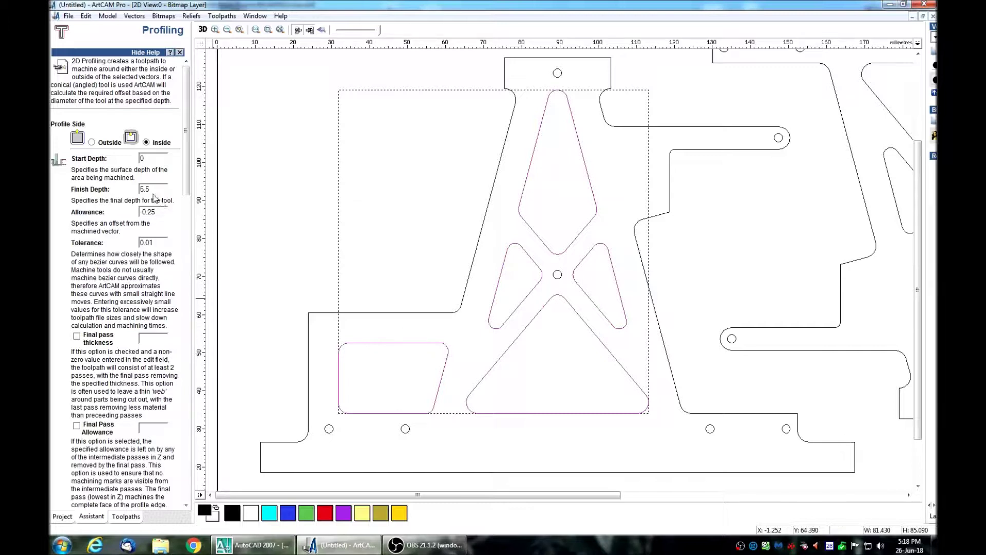
double_click(153, 189)
click(154, 212)
drag(154, 211, 133, 212)
Choose the End Mill 5 mm from the Wood or Plastic roughing and 2D finishing group as the profiling tool
scroll(187, 180, down, 10)
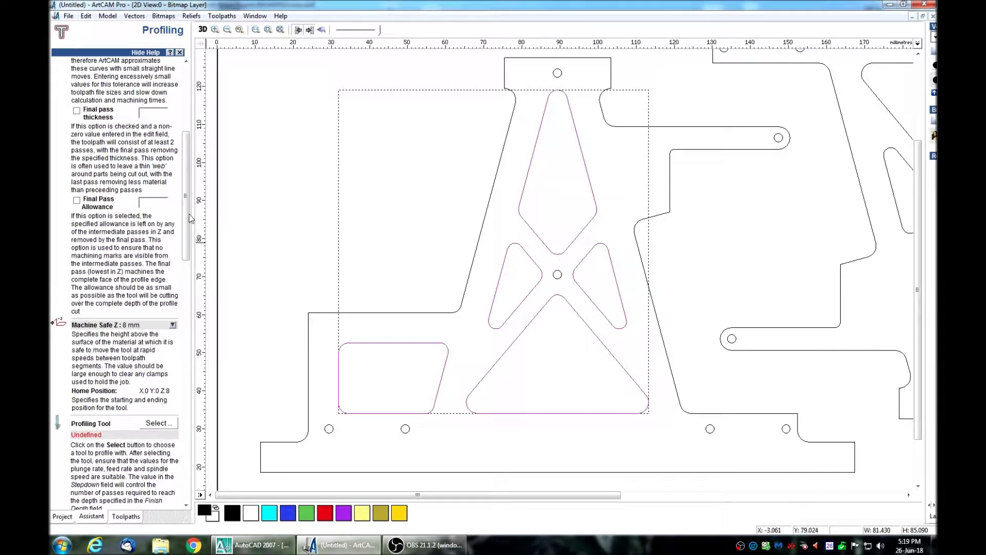
drag(189, 218, 187, 282)
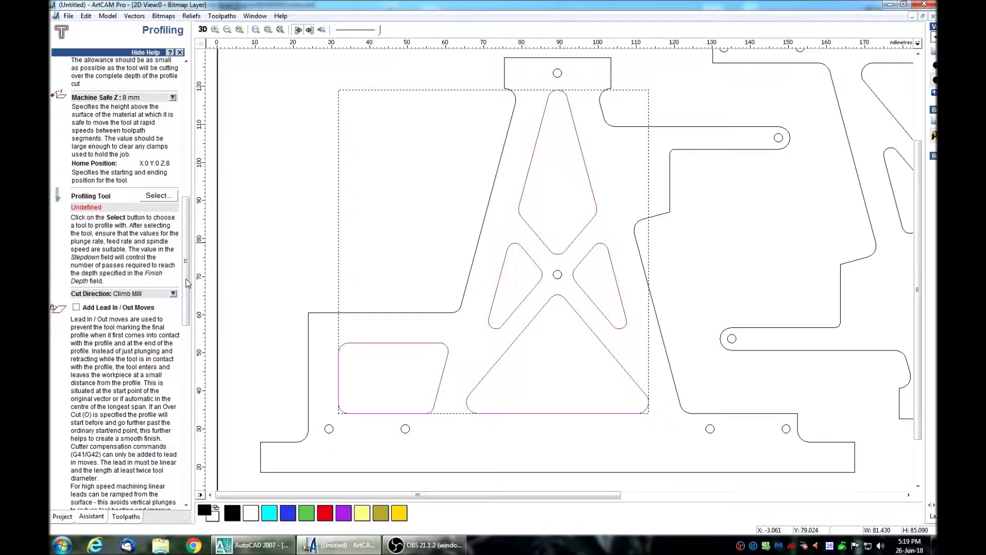
click(161, 199)
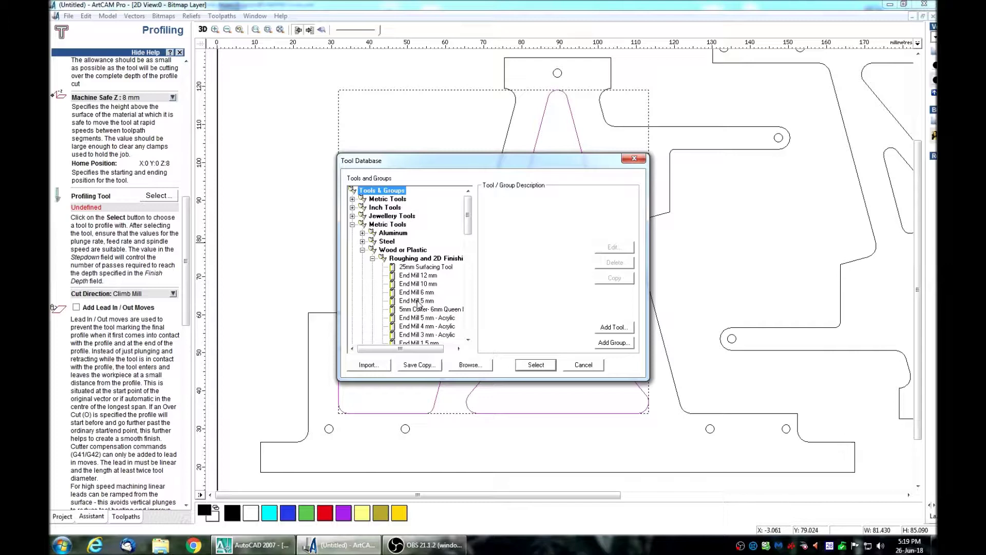
click(416, 301)
double_click(416, 300)
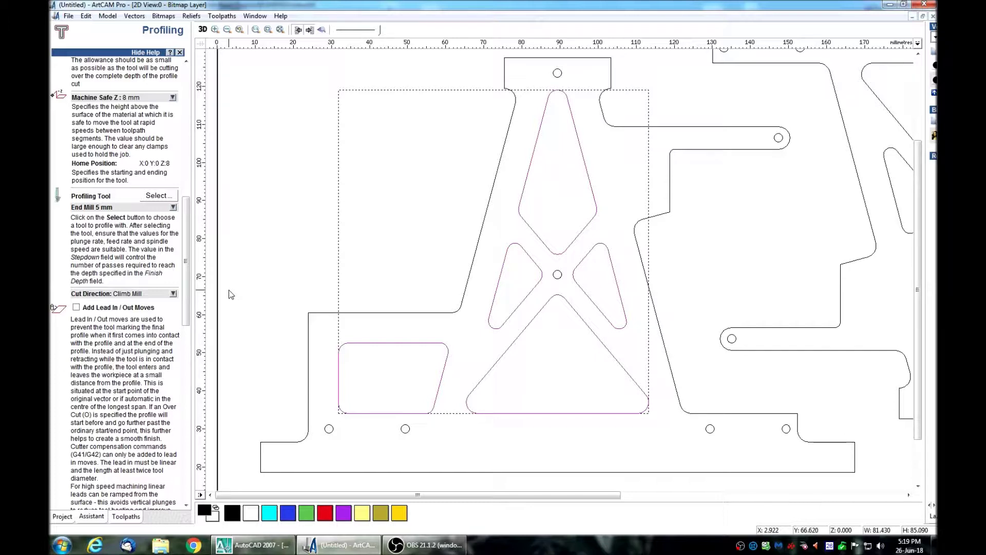
Check the cut direction options for the profile toolpath
drag(187, 287, 190, 302)
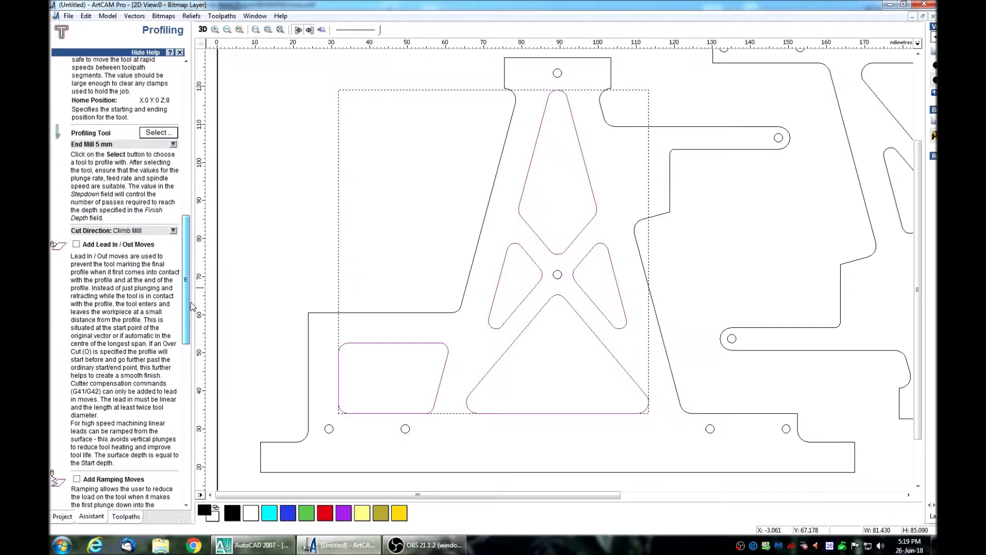
click(174, 232)
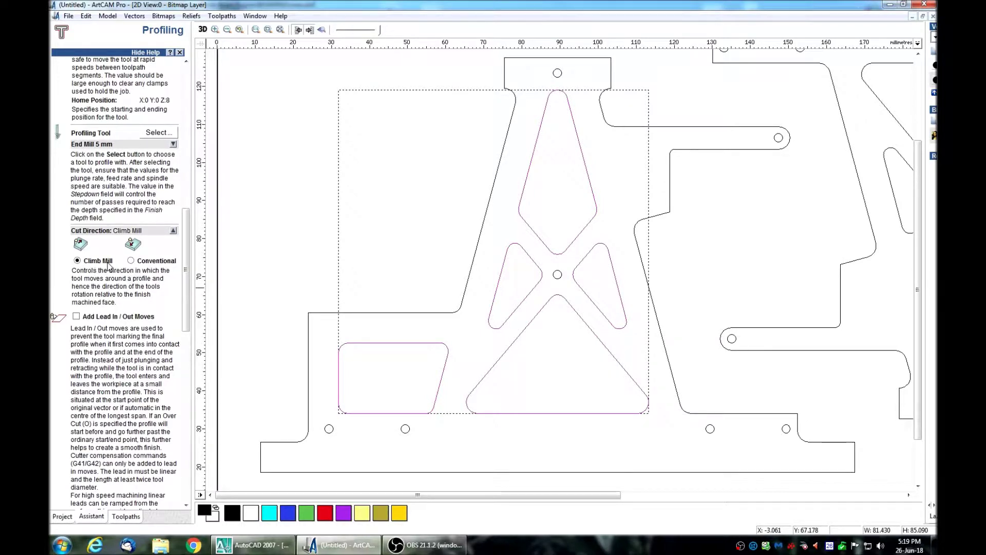
click(173, 231)
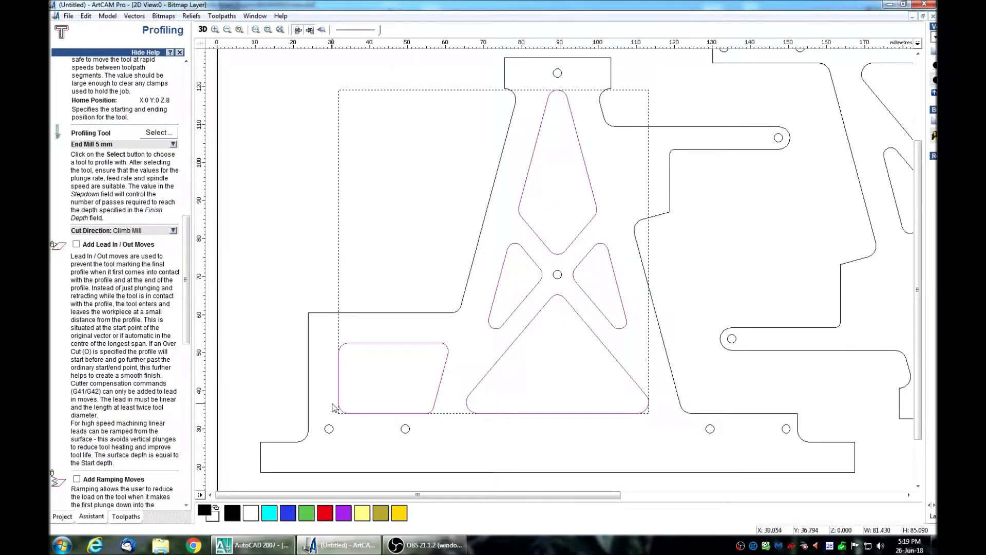
Define the material block as 5.5 mm thick, with the model positioned at the top of the material
drag(186, 262, 223, 420)
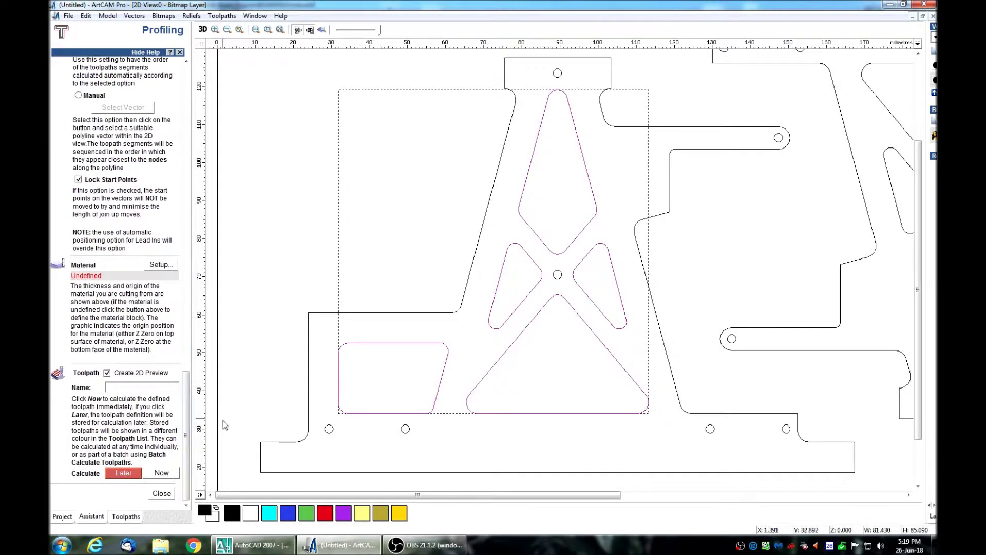
click(159, 265)
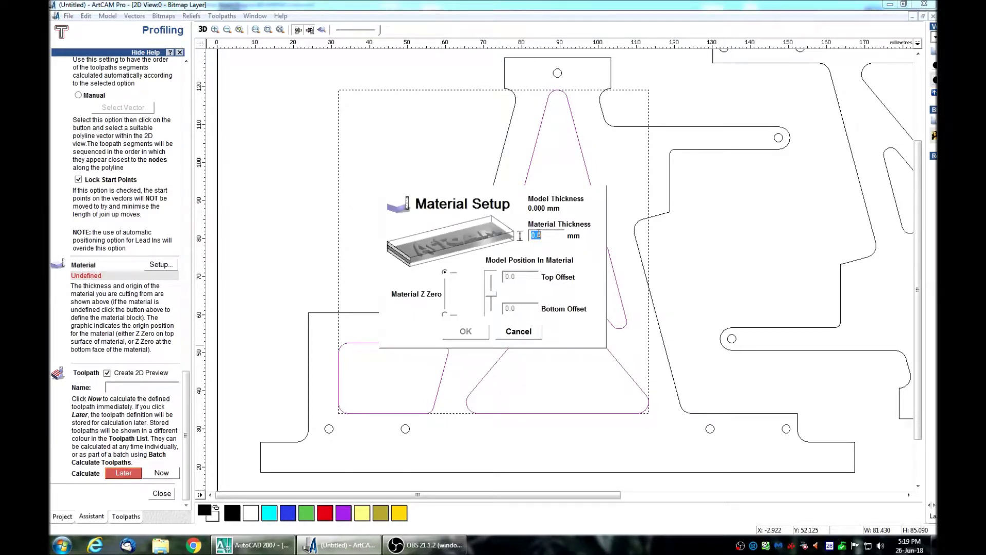
text(5.5)
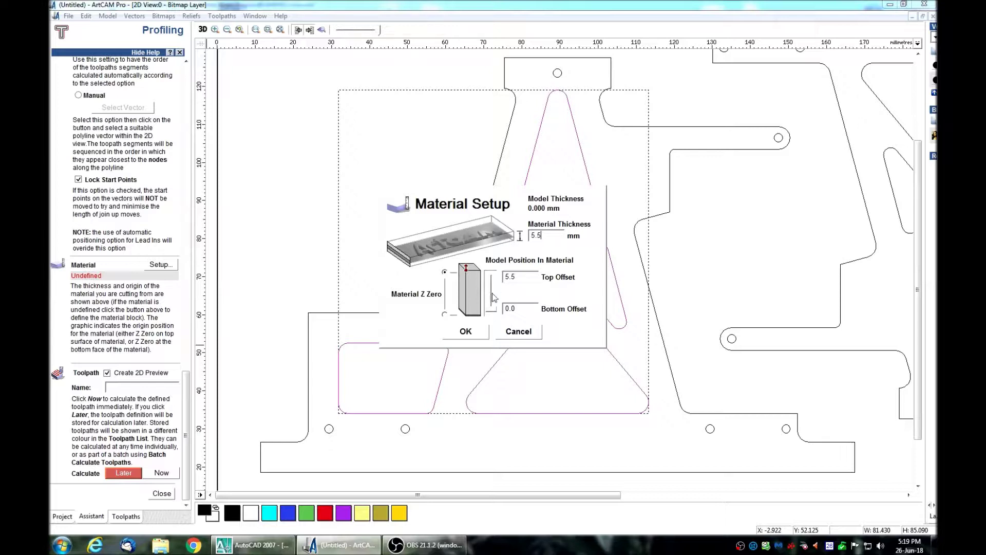
drag(493, 311, 494, 272)
click(467, 333)
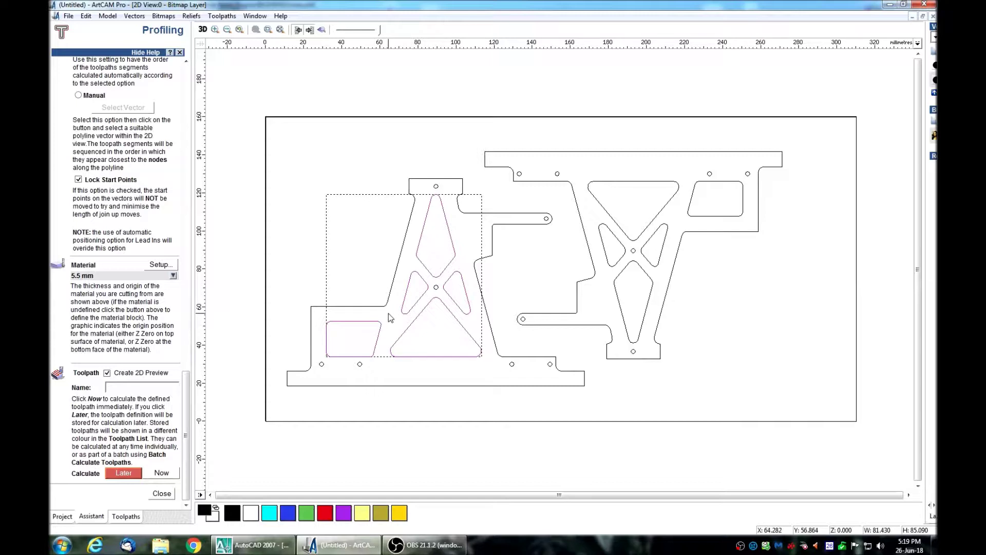
Calculate the inside profile toolpath for the selected cut-outs and check its offset paths in the 2D view
click(161, 472)
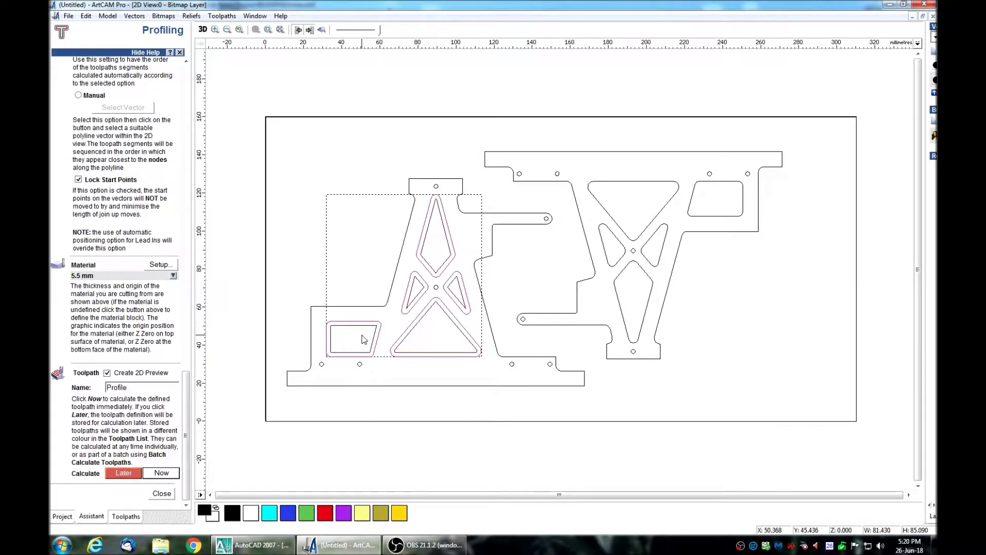
click(432, 278)
scroll(431, 278, up, 2)
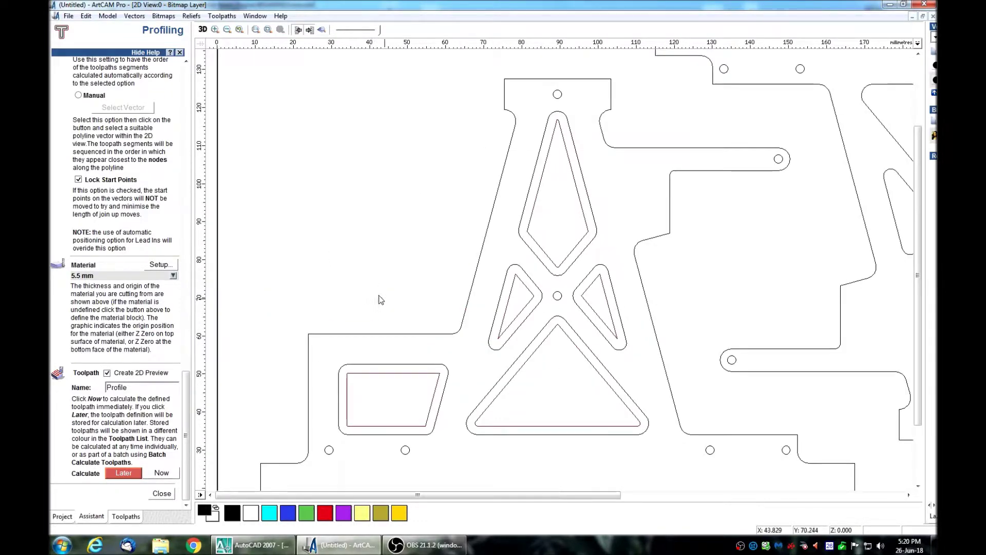
click(531, 421)
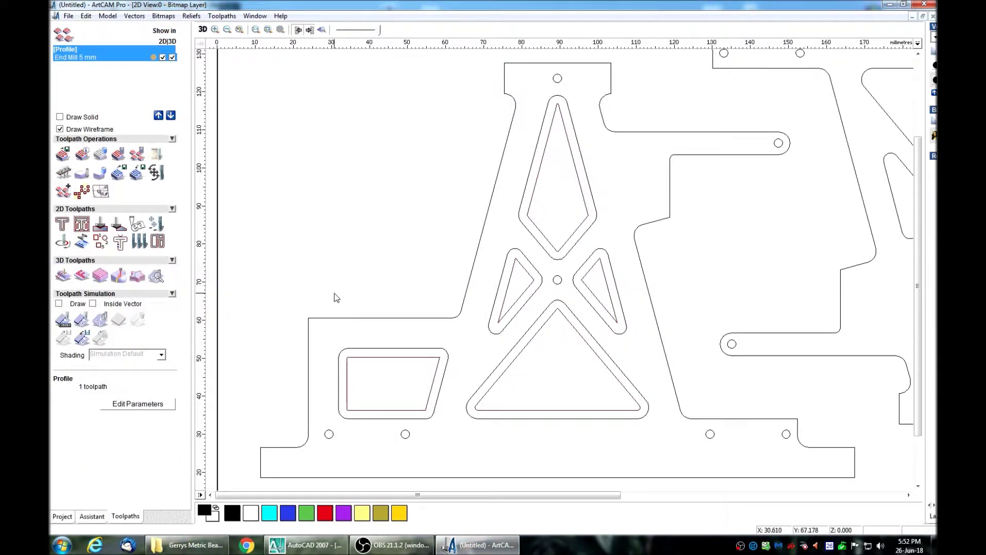
Calculate an outside profile toolpath around the frame's outer outline with finish depth 5.5, allowance -0.25 and the End Mill 5 mm tool
click(350, 318)
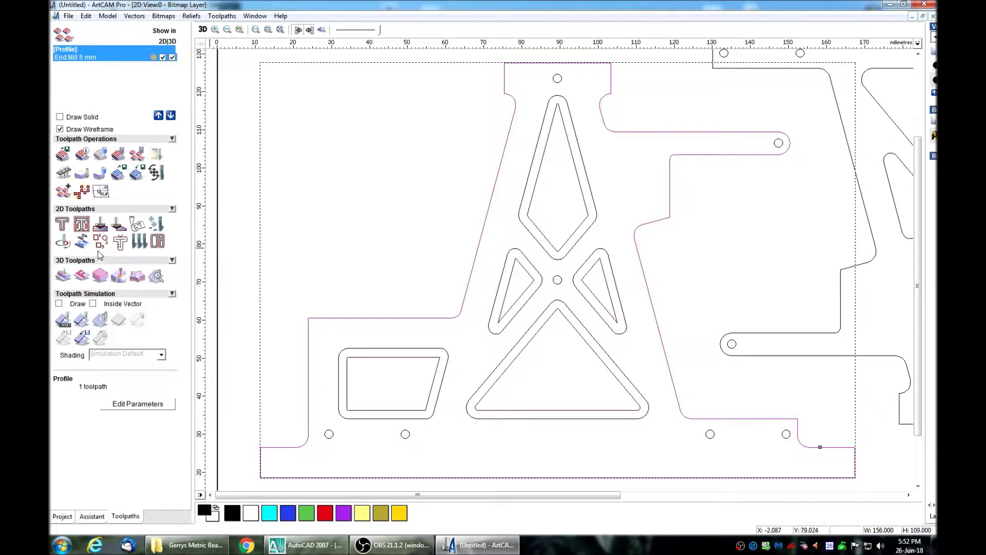
click(62, 224)
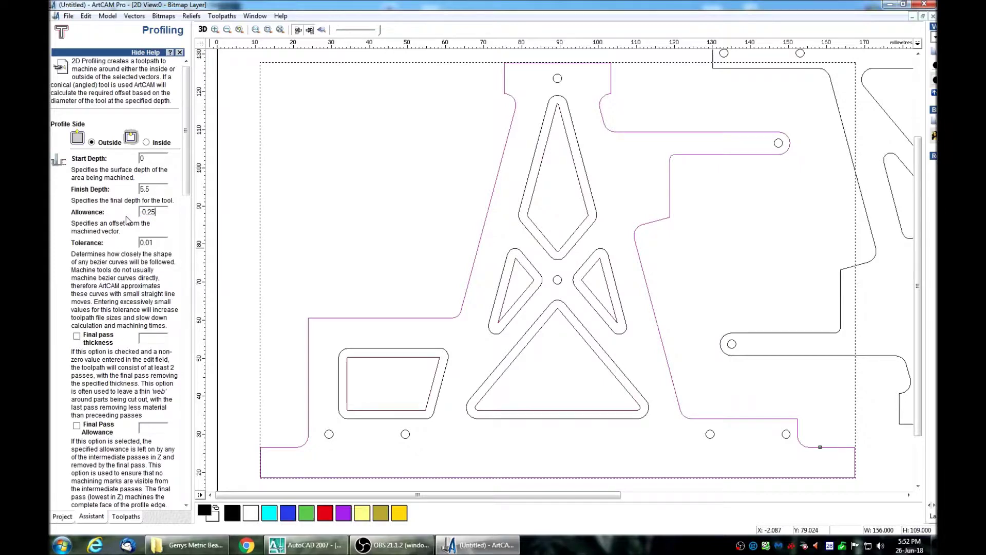
scroll(127, 220, down, 12)
click(161, 242)
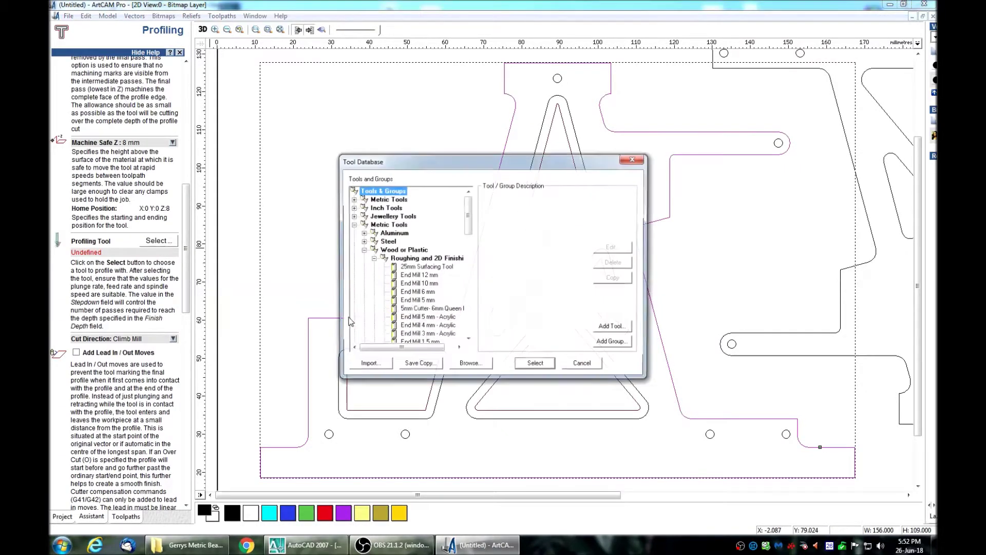
click(416, 303)
click(530, 358)
drag(187, 282, 187, 469)
click(162, 473)
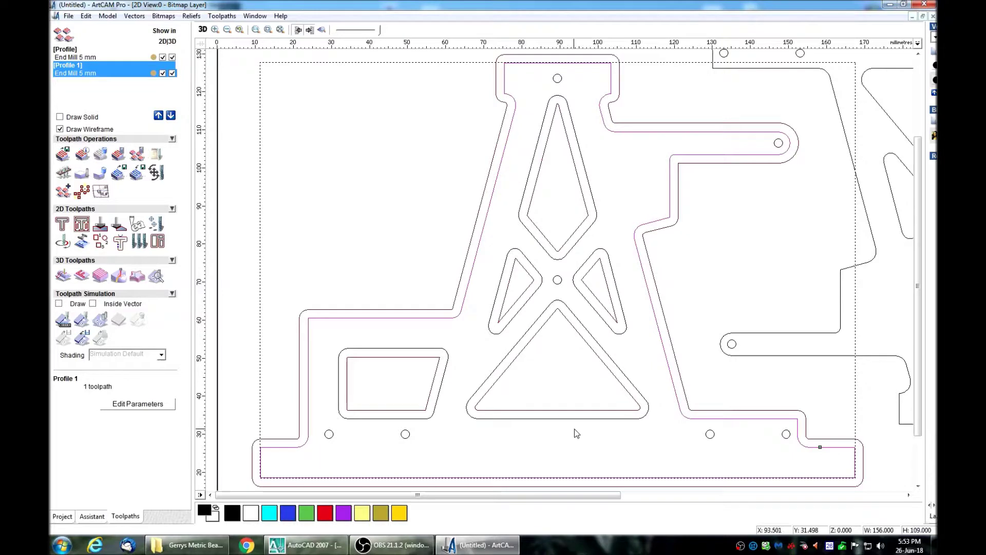
Create one automatic bridge with a bridge length of 2 on the outer profile toolpath
click(389, 312)
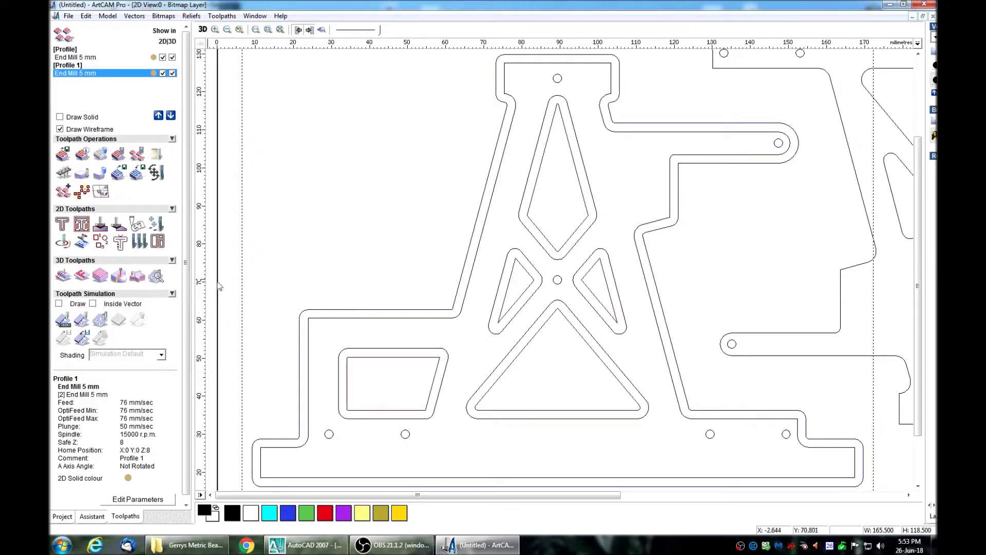
click(139, 249)
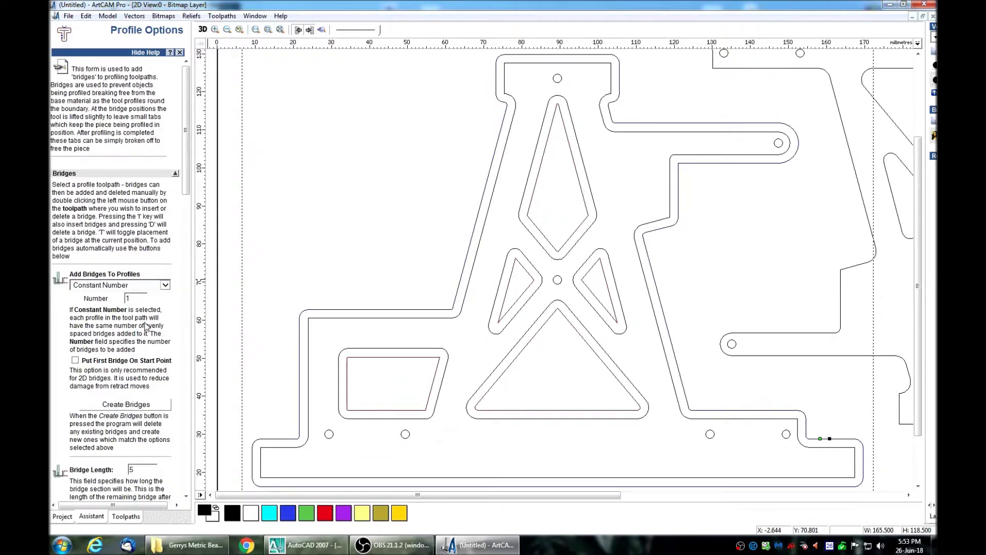
drag(187, 110, 193, 161)
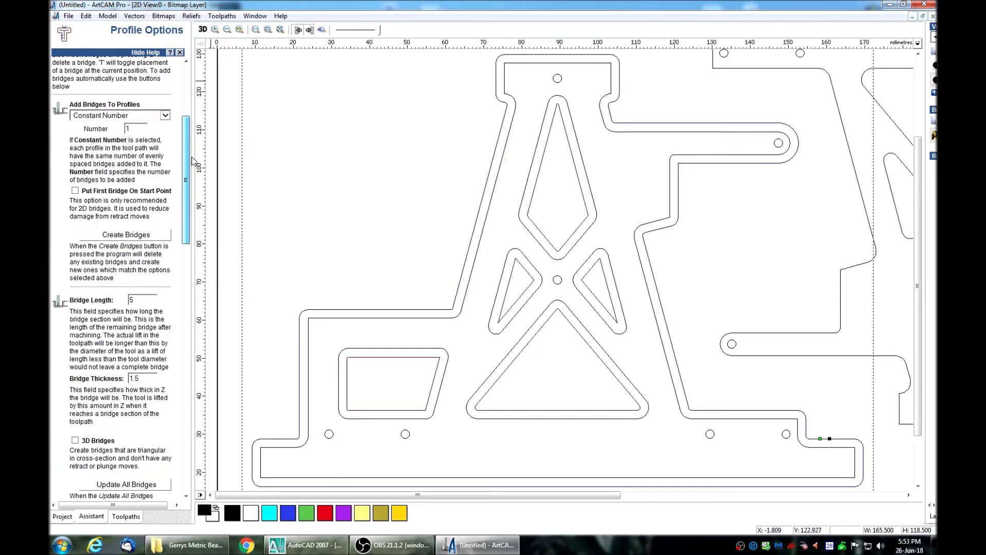
text(2)
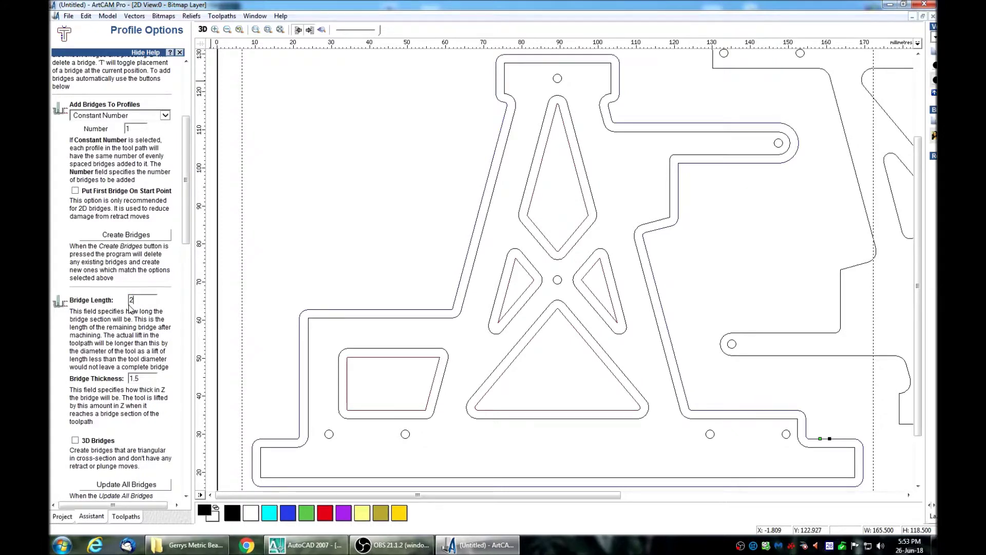
click(133, 237)
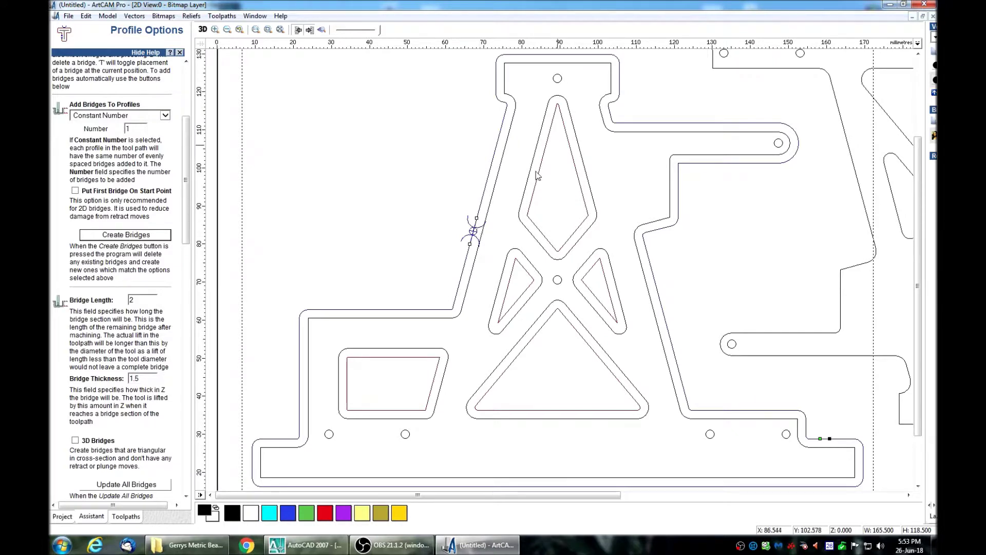
Add four more bridges to the outer toolpath: on the frame's top edge, under the side arm, and near both ends of the base
click(561, 57)
click(737, 165)
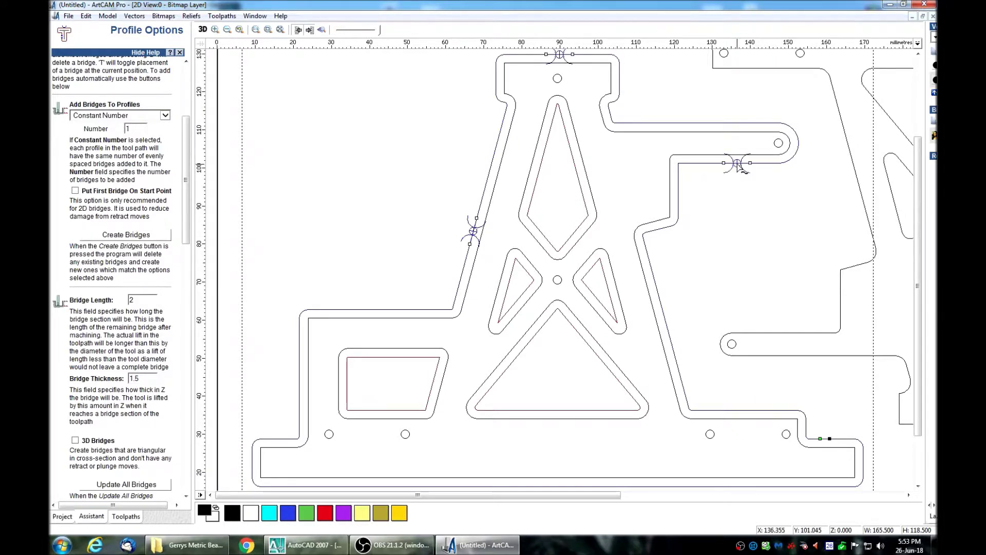
click(768, 486)
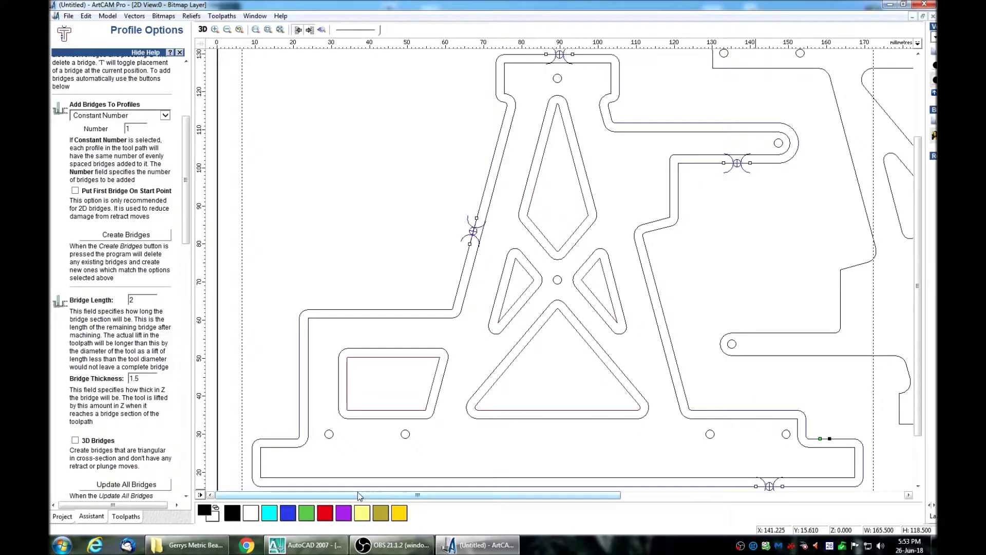
click(344, 486)
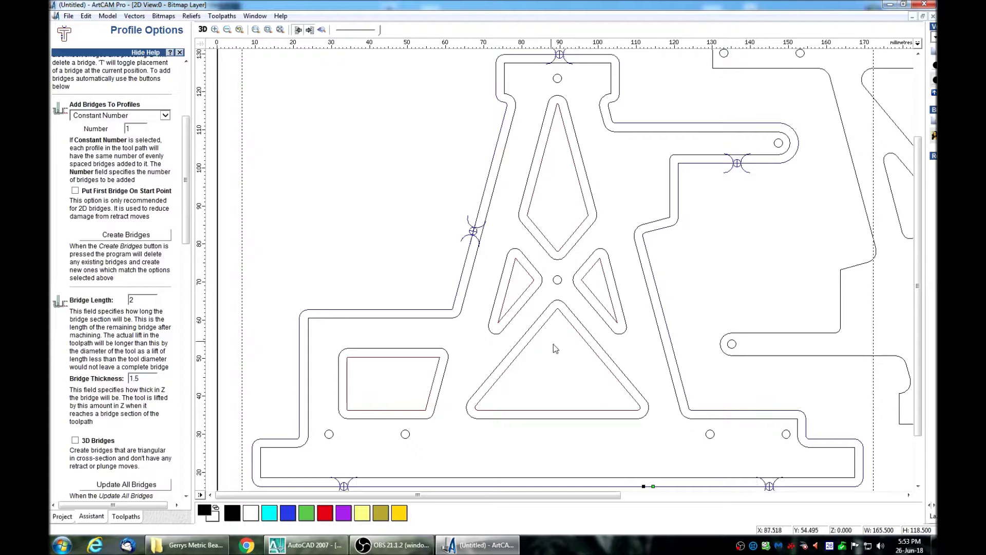
key(F3)
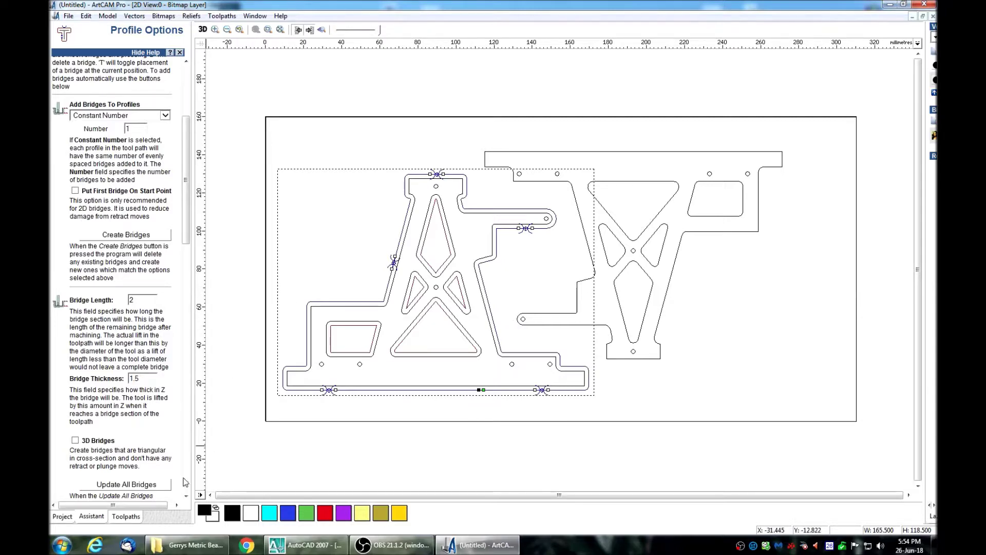
scroll(185, 483, down, 10)
click(162, 484)
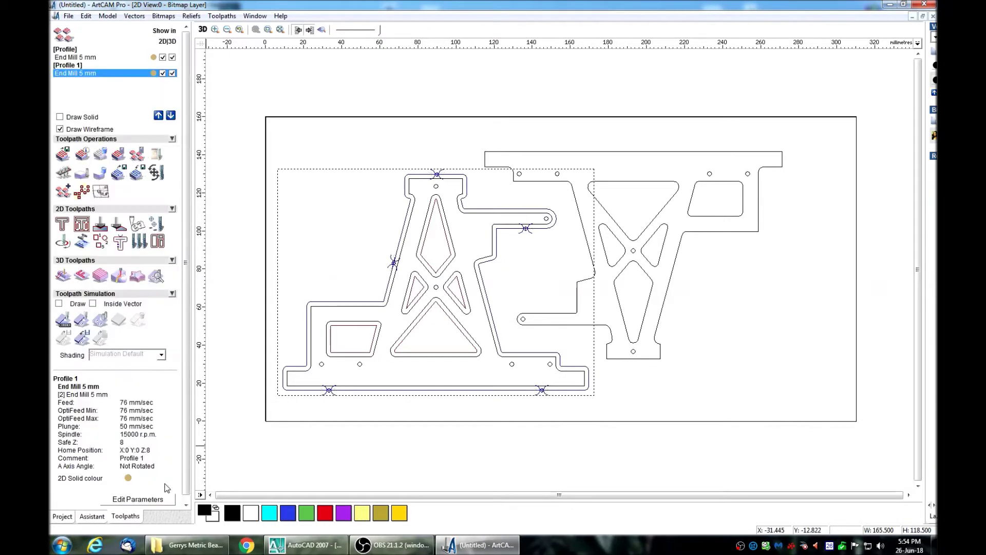